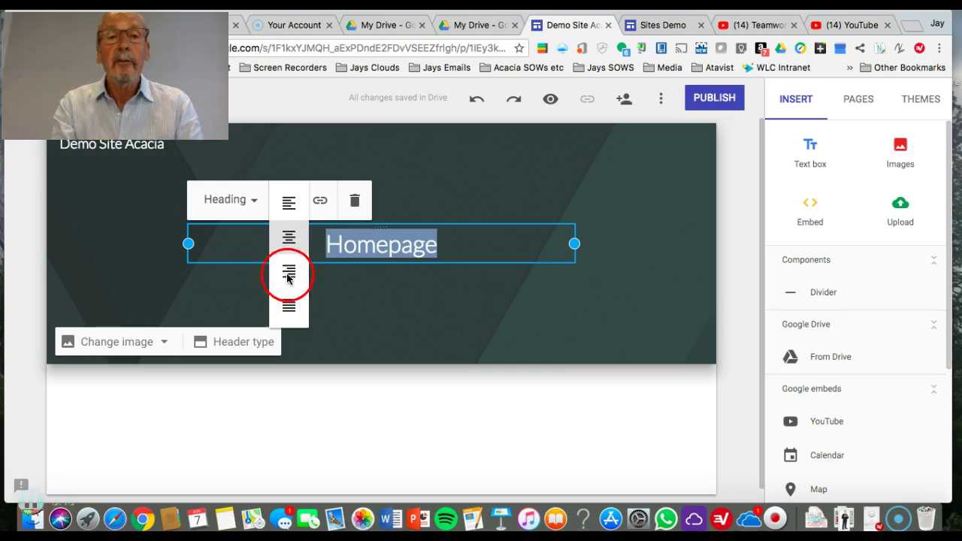
Right-align the Homepage title and move its text box toward the right side of the header banner
{"action": "left_click_drag", "start_coordinate": [382, 230], "coordinate": [495, 304]}
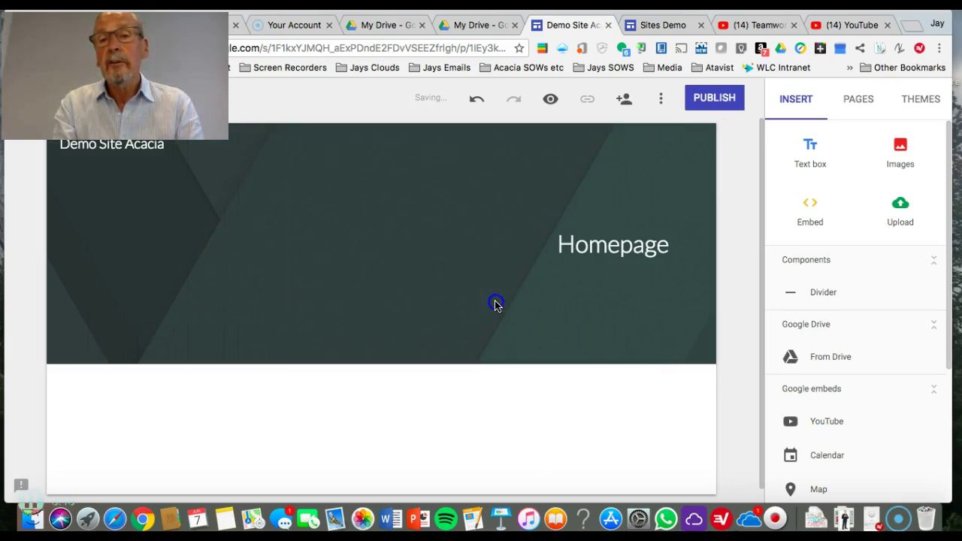
{"action": "left_click", "coordinate": [512, 279]}
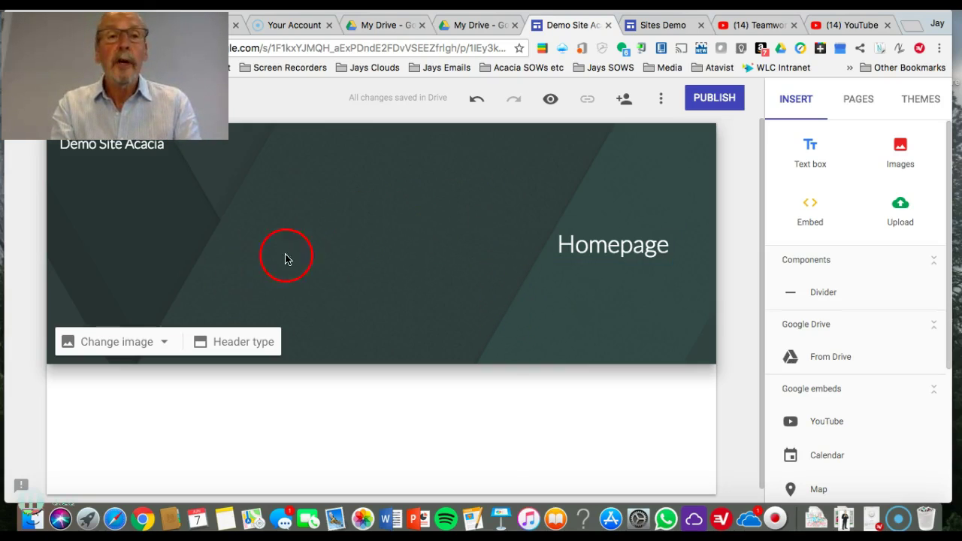
Search Google images for "siamese cat" and set the first result as the header background image
{"action": "left_click", "coordinate": [164, 345]}
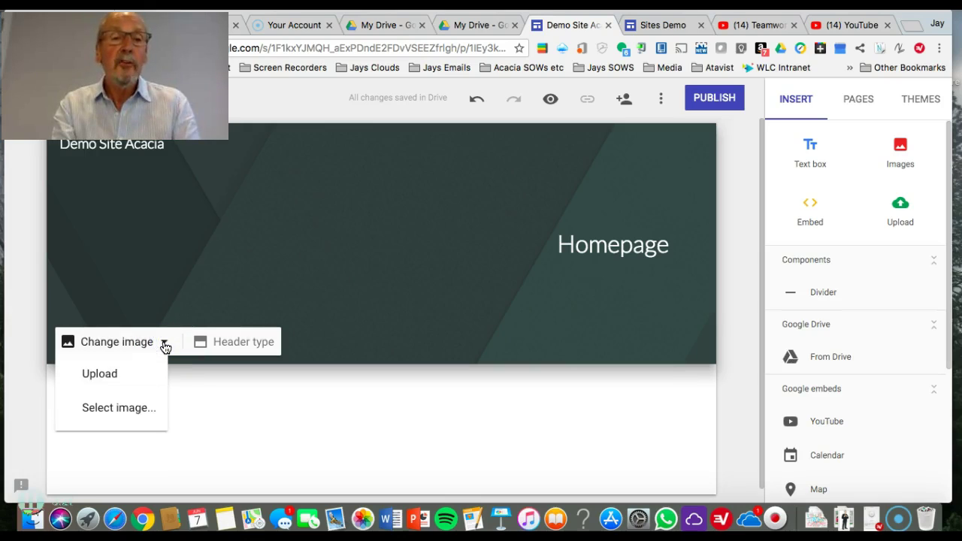
{"action": "left_click", "coordinate": [105, 379]}
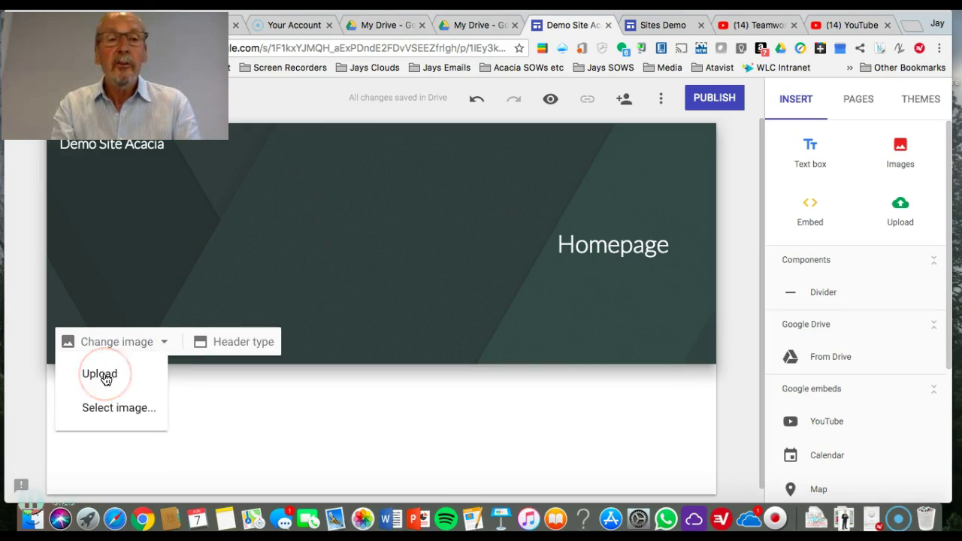
{"action": "left_click", "coordinate": [103, 410]}
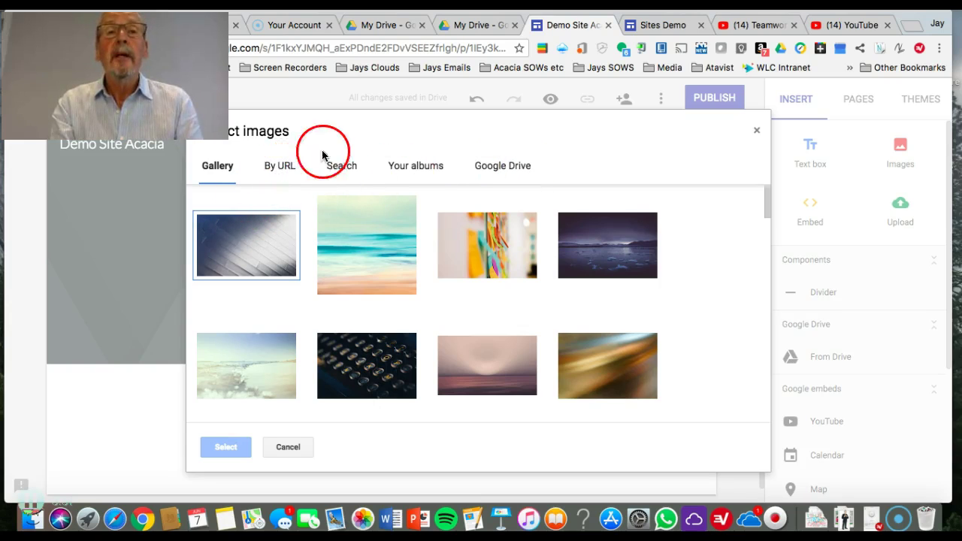
{"action": "left_click", "coordinate": [346, 168]}
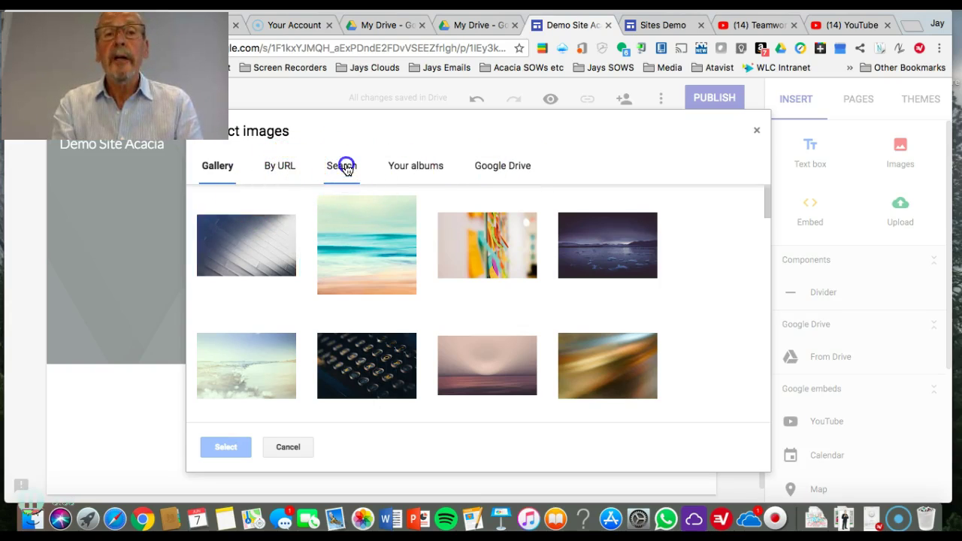
{"action": "left_click", "coordinate": [327, 208]}
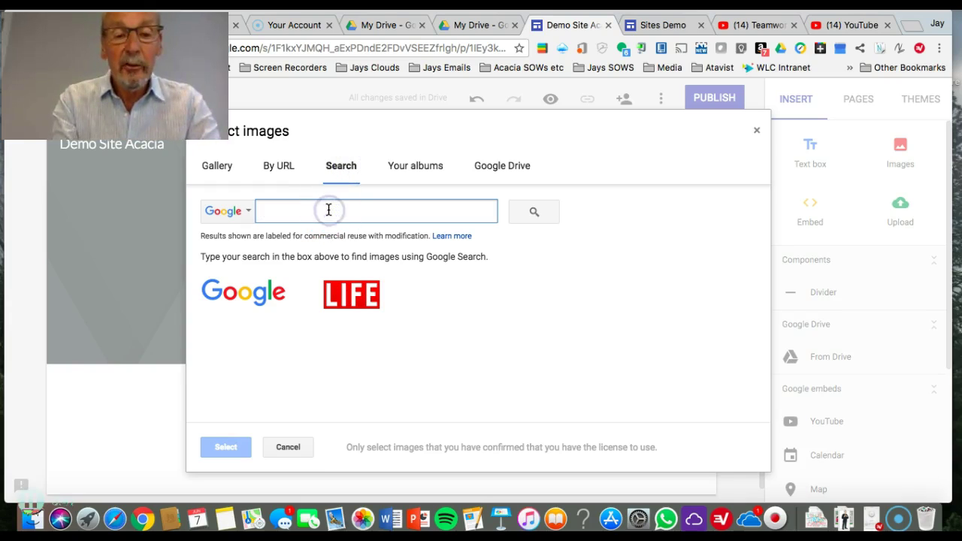
{"action": "type", "text": "siamese cat"}
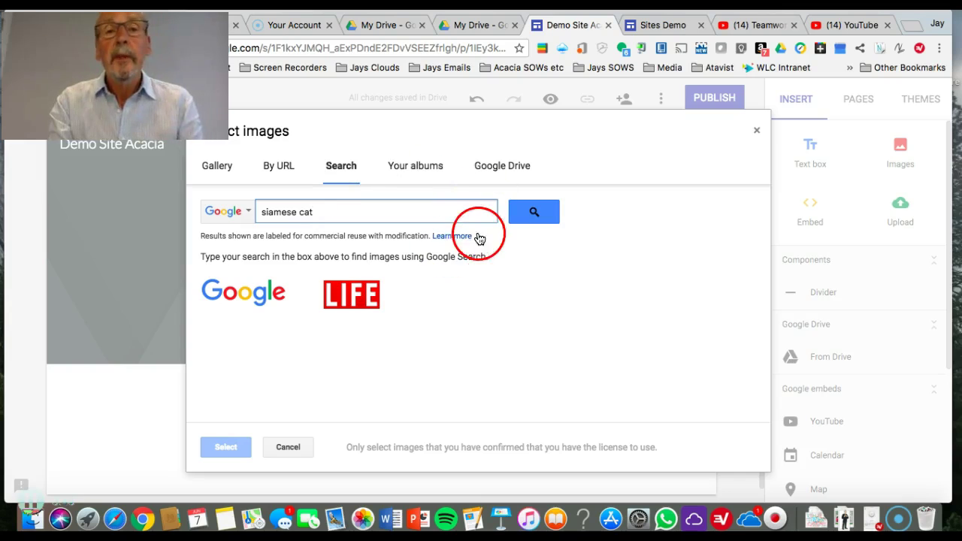
{"action": "left_click", "coordinate": [533, 212]}
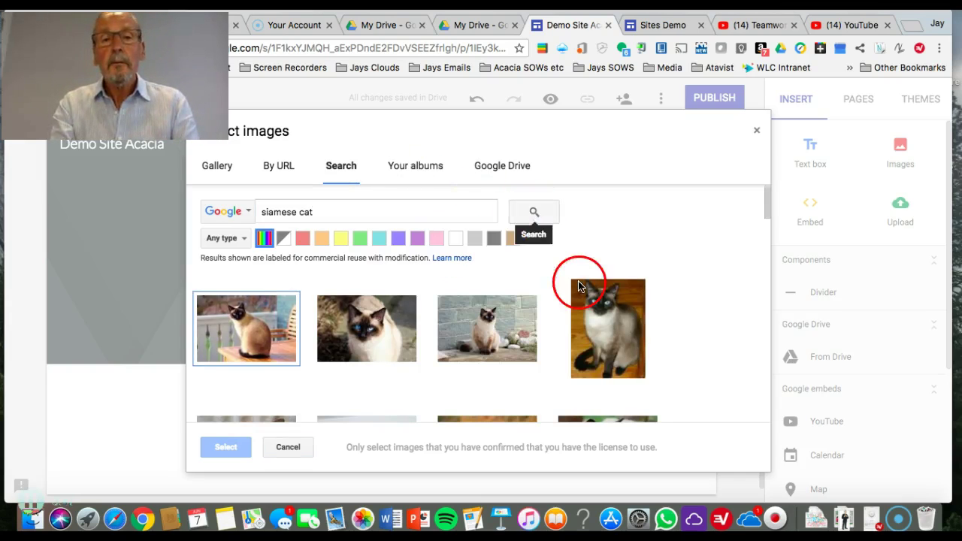
{"action": "left_click", "coordinate": [224, 321]}
{"action": "left_click", "coordinate": [218, 450]}
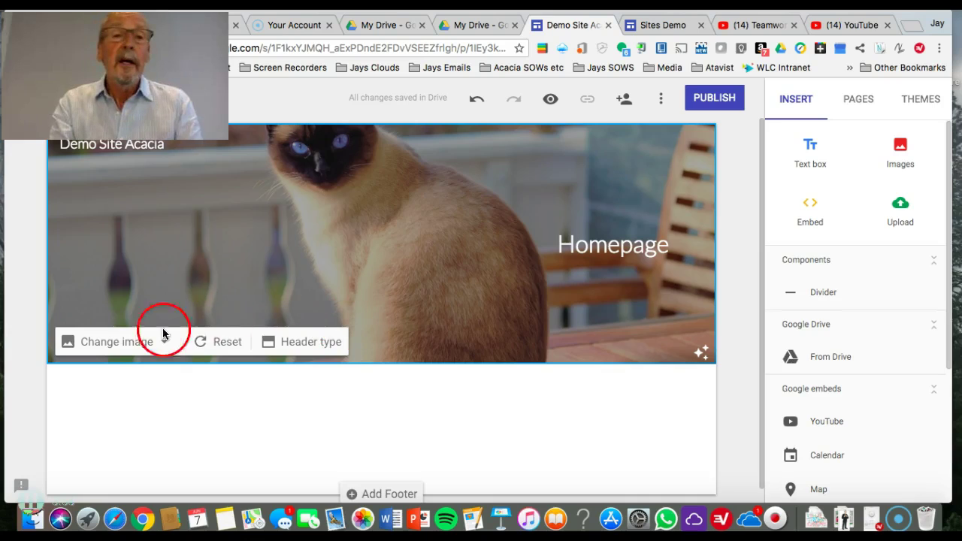
Replace the header background with IMG_5007.JPG from Google Drive
{"action": "left_click", "coordinate": [148, 345]}
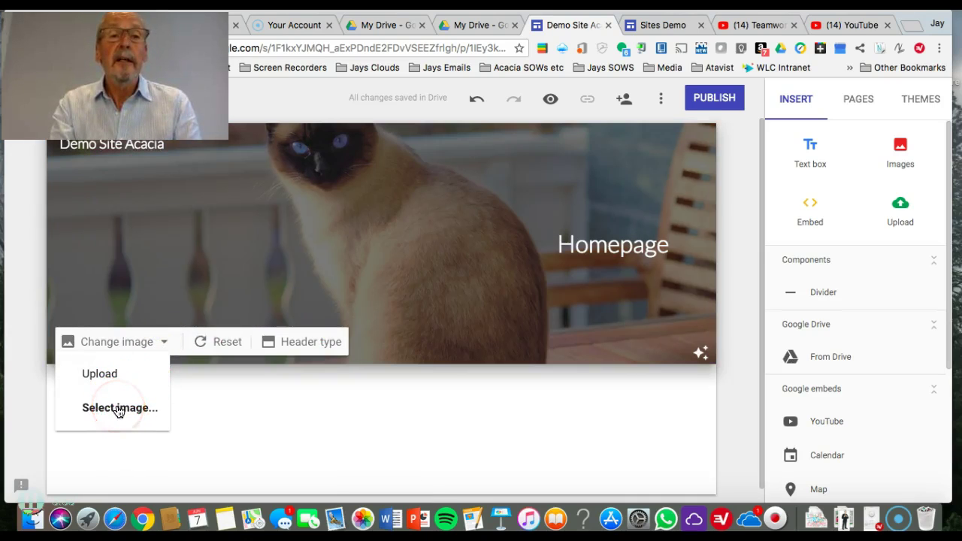
{"action": "left_click", "coordinate": [118, 409]}
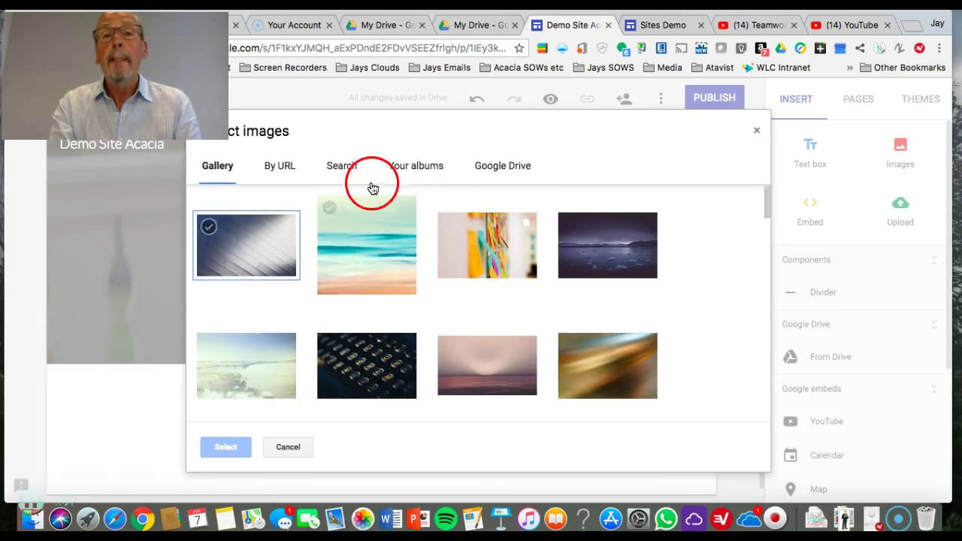
{"action": "left_click", "coordinate": [503, 171]}
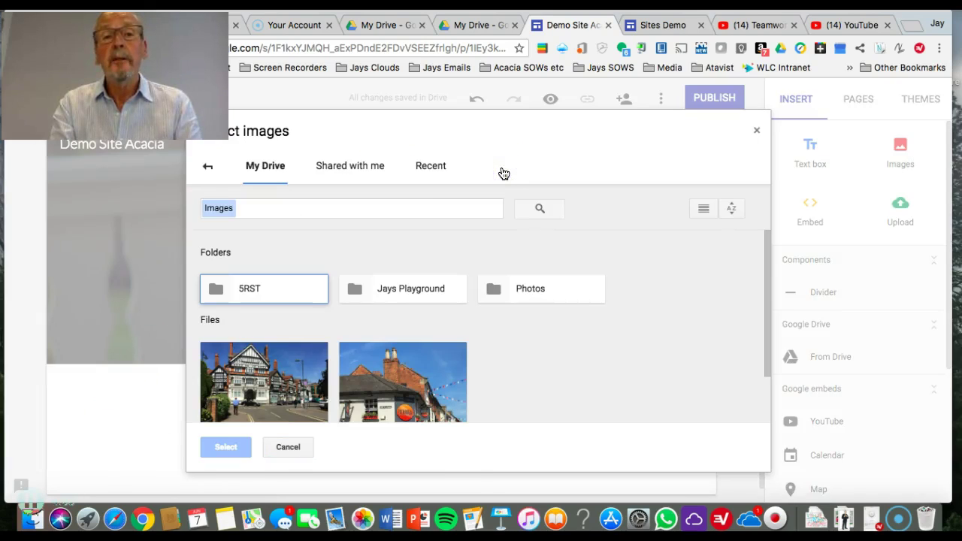
{"action": "left_click", "coordinate": [389, 393]}
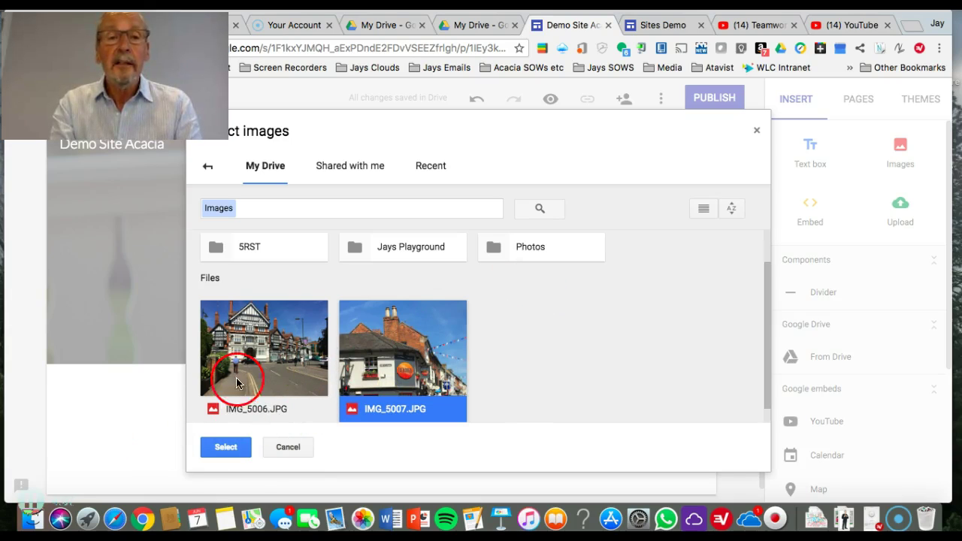
{"action": "left_click", "coordinate": [228, 447]}
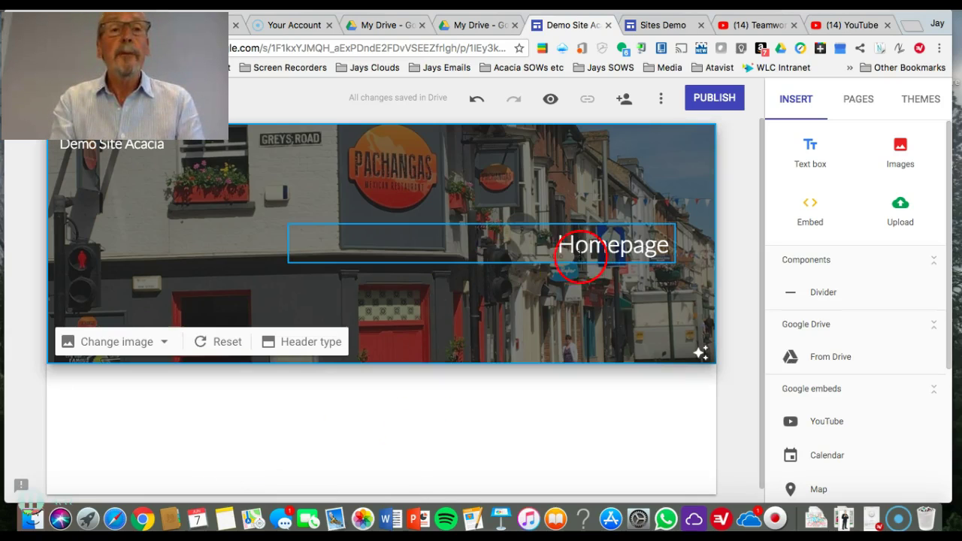
Insert a text box below the header reading "Welcome to my site"
{"action": "mouse_move", "coordinate": [88, 180]}
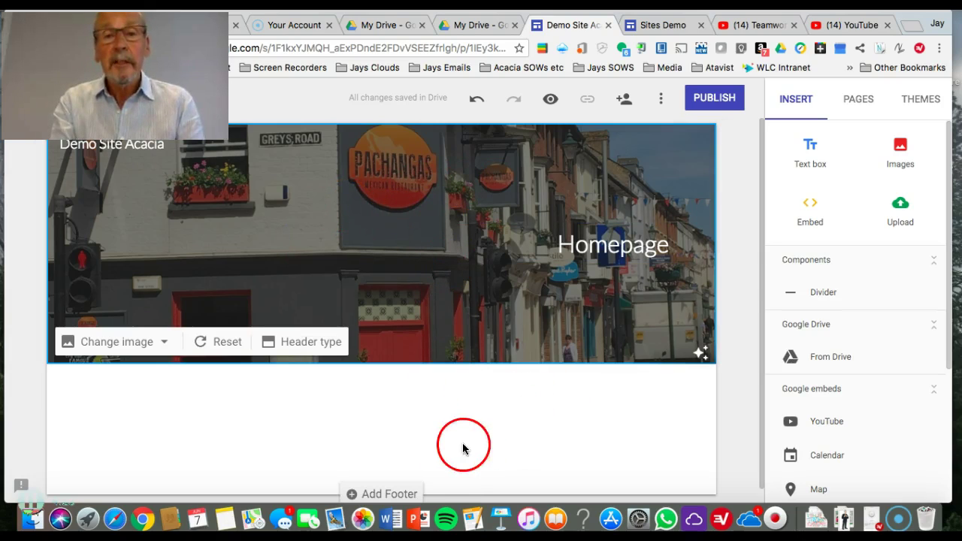
{"action": "left_click", "coordinate": [809, 155]}
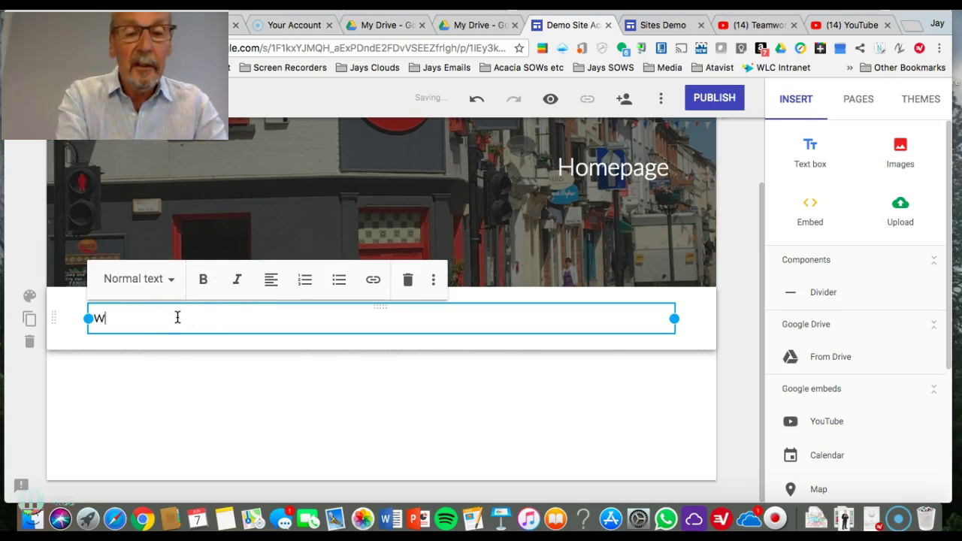
{"action": "type", "text": "Welcome to my site"}
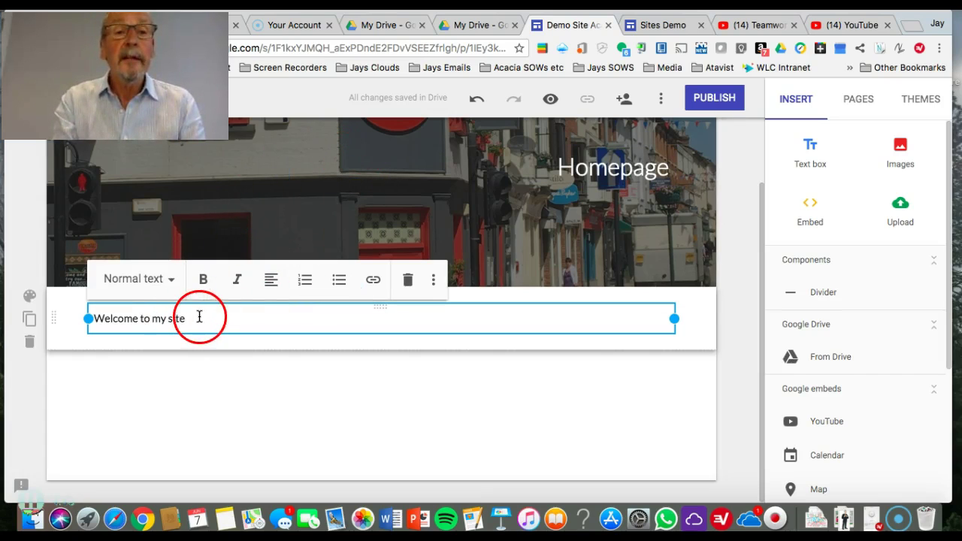
Centre the "Welcome to my site" text and give it the Heading style
{"action": "left_click_drag", "start_coordinate": [198, 317], "coordinate": [122, 318]}
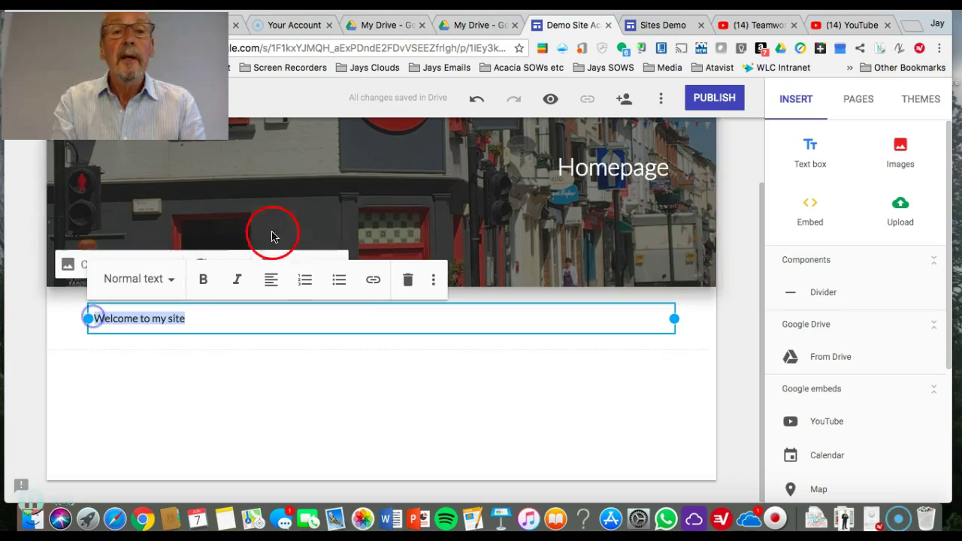
{"action": "left_click", "coordinate": [272, 279]}
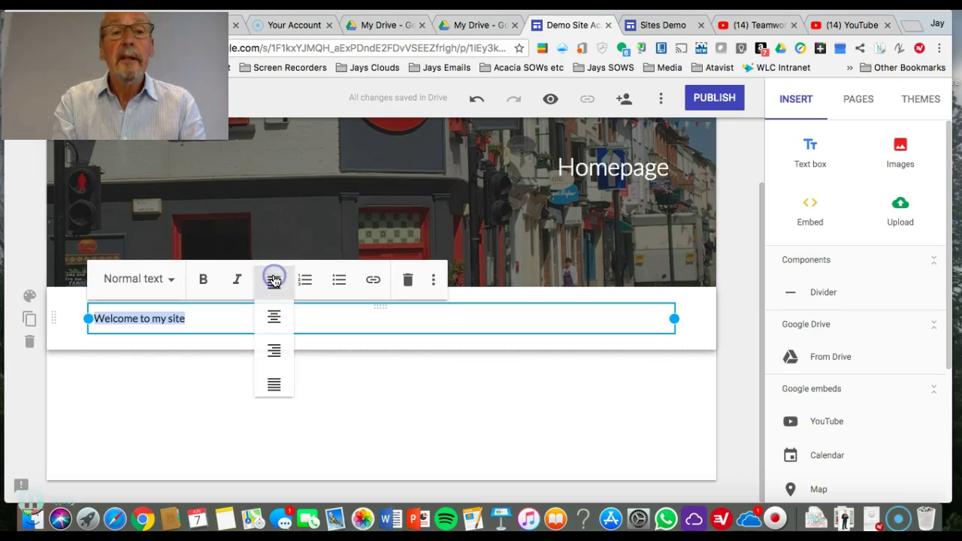
{"action": "left_click", "coordinate": [275, 319]}
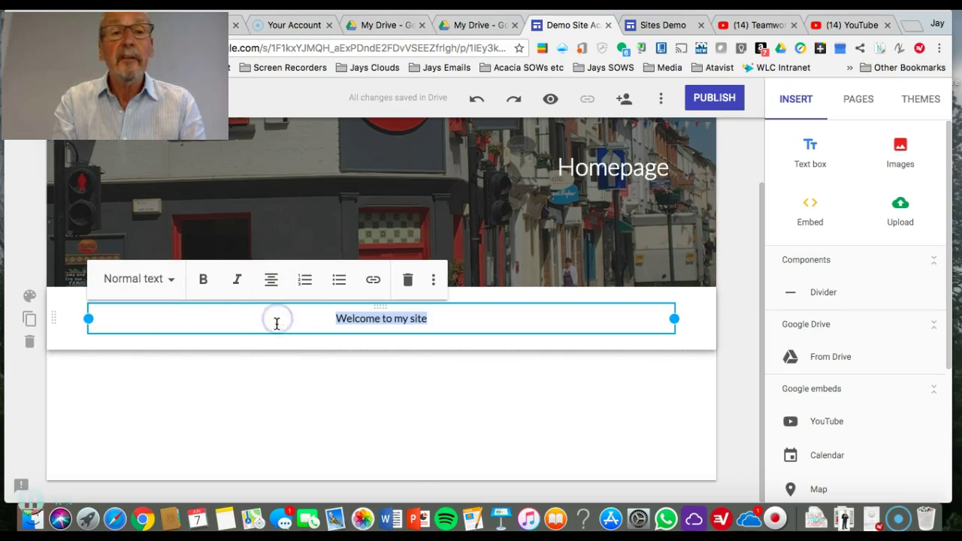
{"action": "left_click", "coordinate": [168, 278]}
{"action": "left_click", "coordinate": [147, 360]}
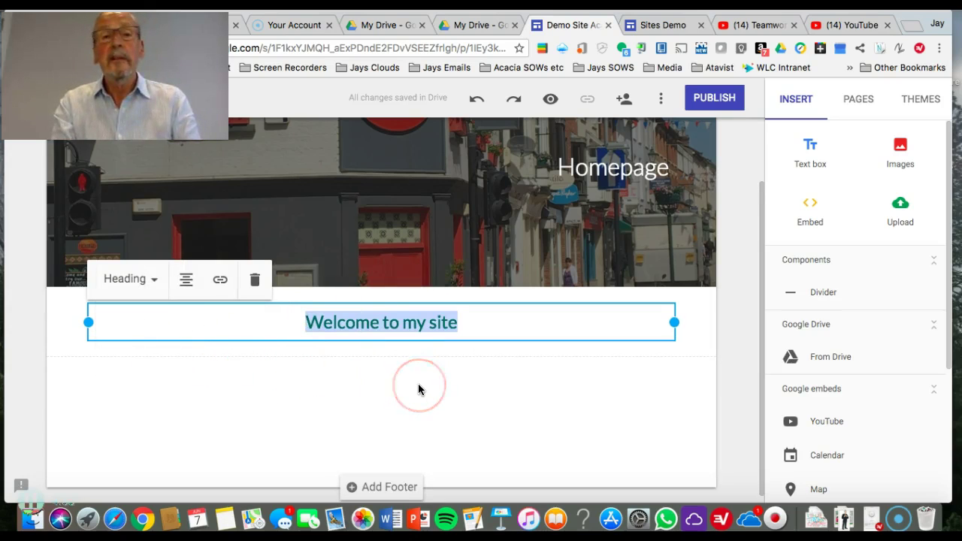
{"action": "left_click", "coordinate": [287, 323]}
{"action": "left_click", "coordinate": [187, 333]}
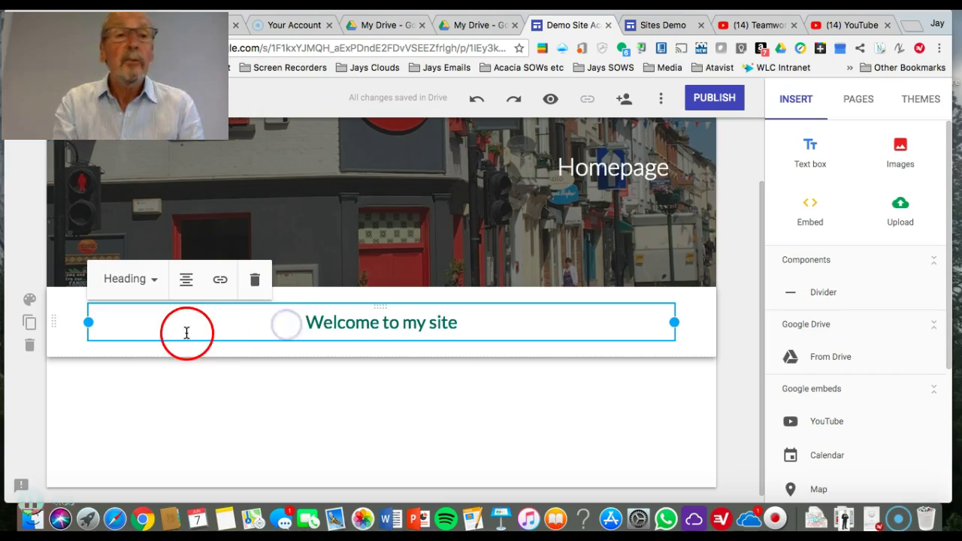
Apply the Emphasis 1 and then the Emphasis 2 section style to the welcome section
{"action": "left_click", "coordinate": [30, 301]}
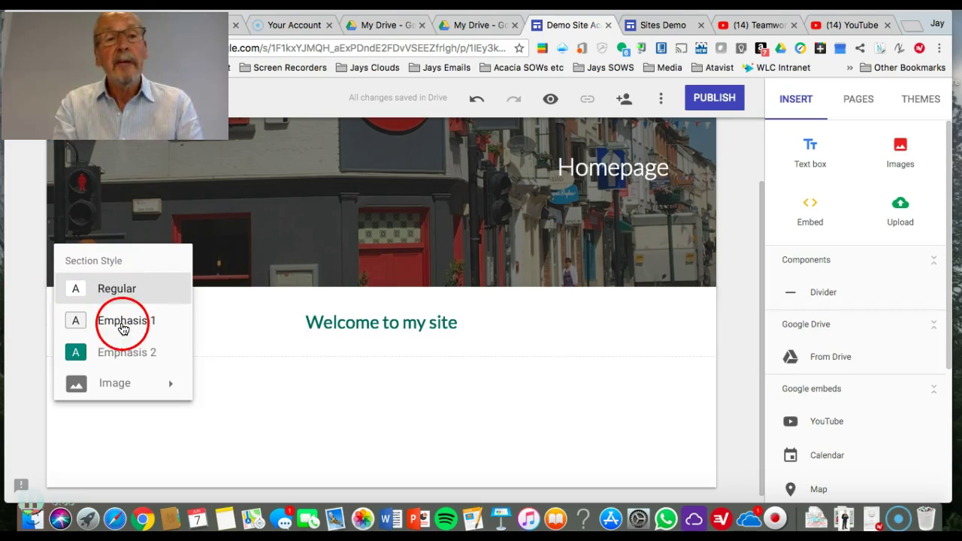
{"action": "left_click", "coordinate": [122, 324]}
{"action": "left_click", "coordinate": [124, 350]}
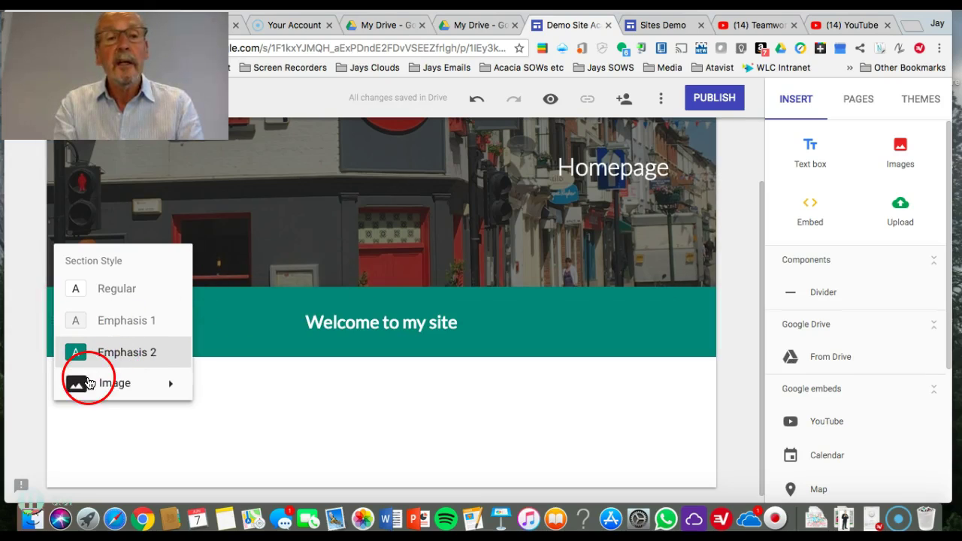
Set the welcome section's background to the plain green pattern image from the gallery
{"action": "left_click", "coordinate": [172, 386]}
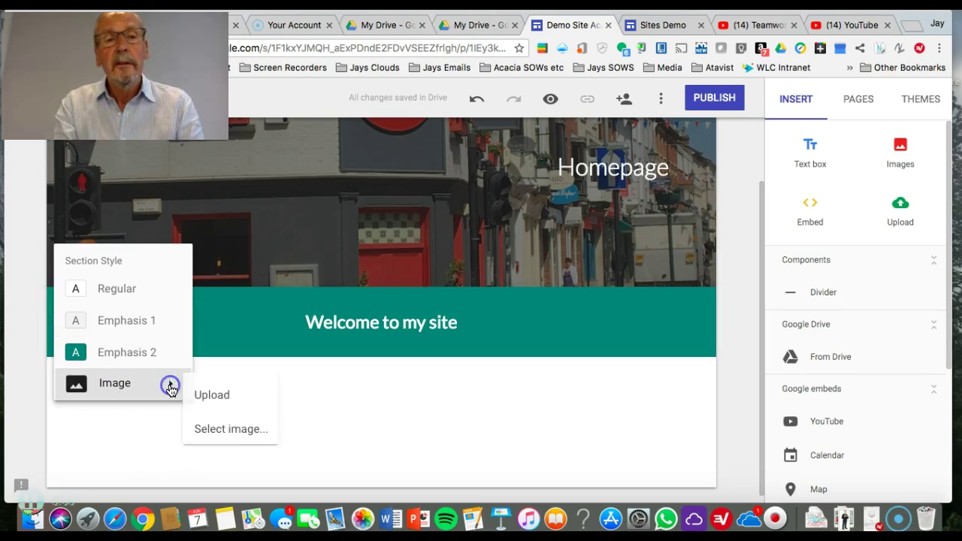
{"action": "left_click", "coordinate": [227, 434]}
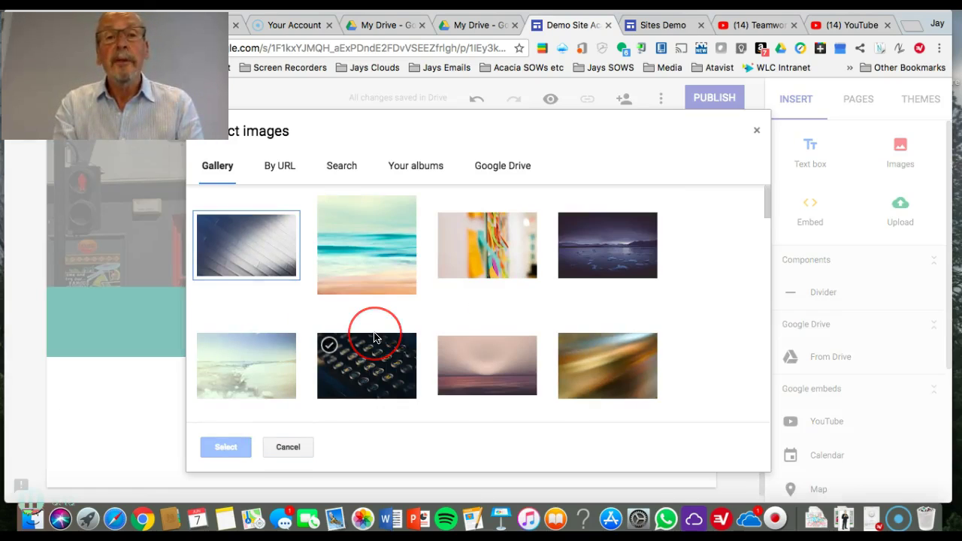
{"action": "scroll", "coordinate": [374, 336], "scroll_direction": "down", "scroll_amount": 2}
{"action": "scroll", "coordinate": [373, 336], "scroll_direction": "down", "scroll_amount": 5}
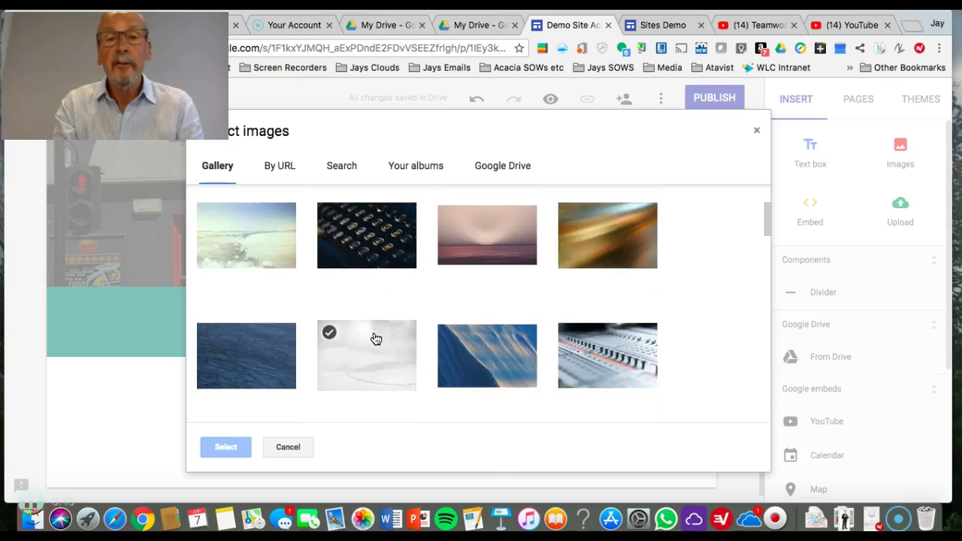
{"action": "scroll", "coordinate": [376, 334], "scroll_direction": "down", "scroll_amount": 10}
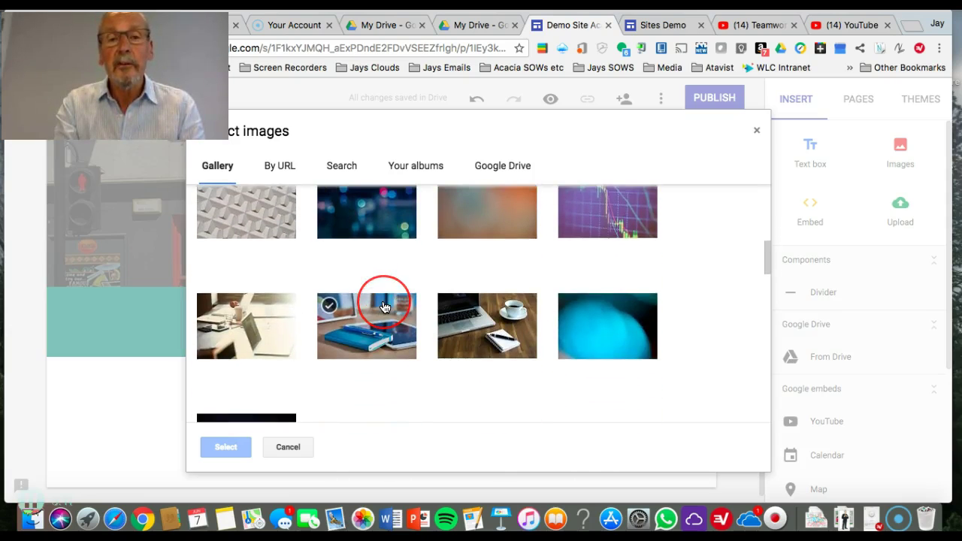
{"action": "scroll", "coordinate": [384, 307], "scroll_direction": "down", "scroll_amount": 2}
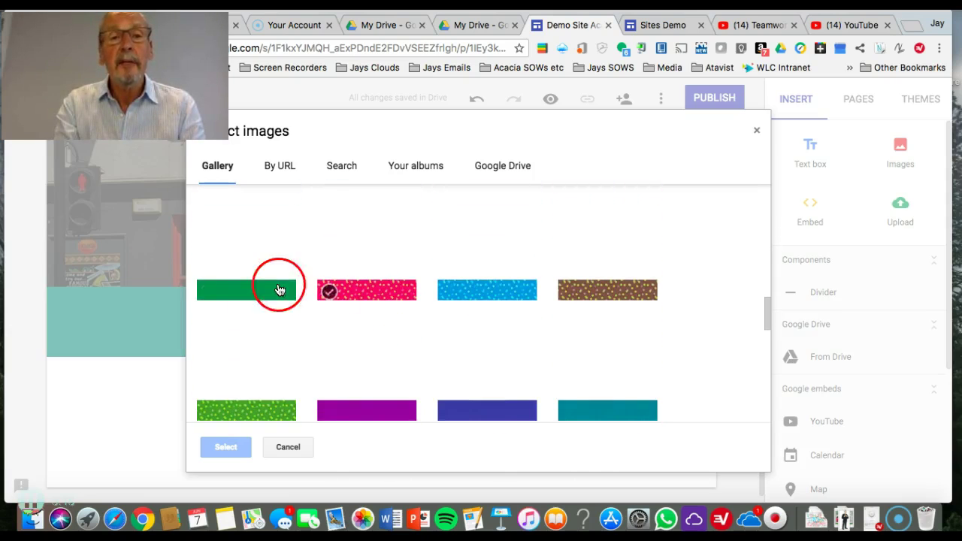
{"action": "left_click", "coordinate": [252, 292]}
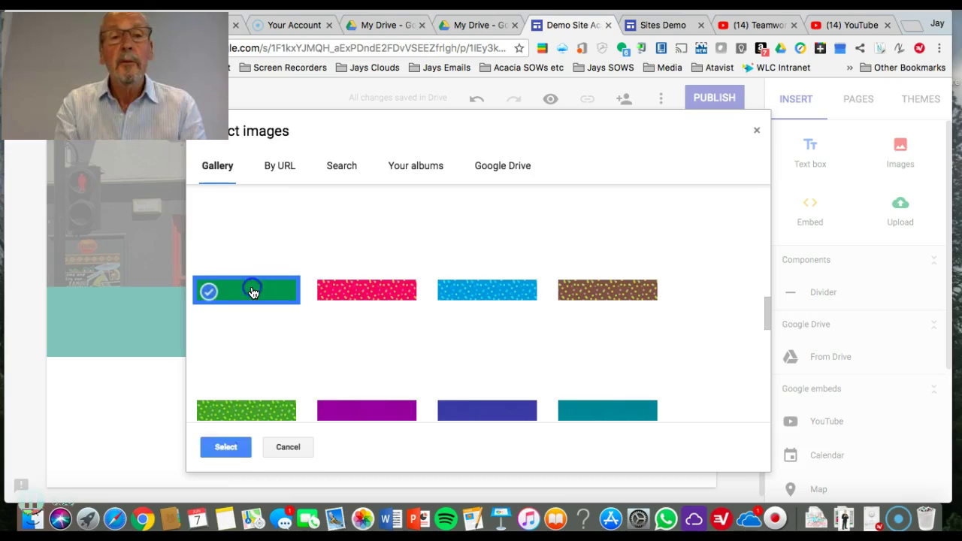
{"action": "left_click", "coordinate": [227, 451]}
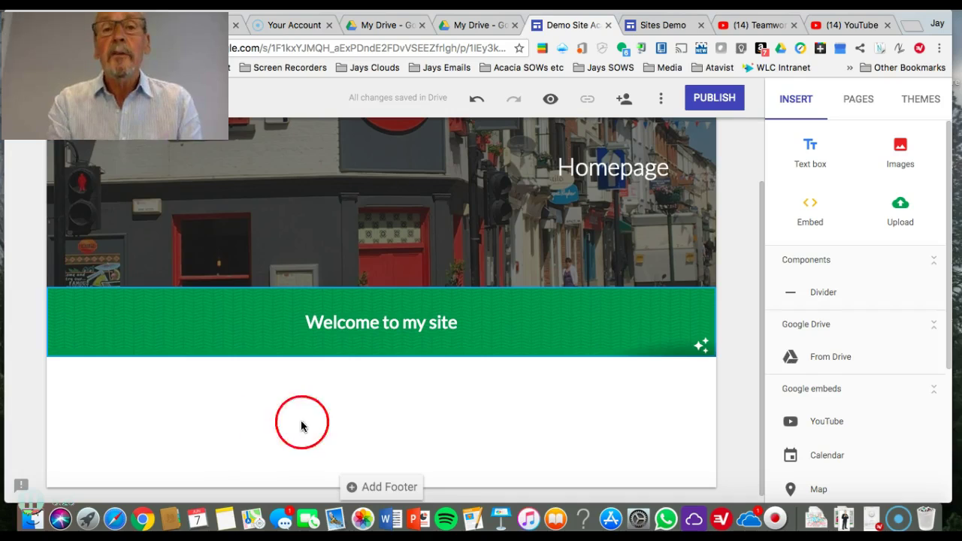
Add "....." to the end of the "Welcome to my site" heading
{"action": "left_click", "coordinate": [467, 324]}
{"action": "type", "text": "....."}
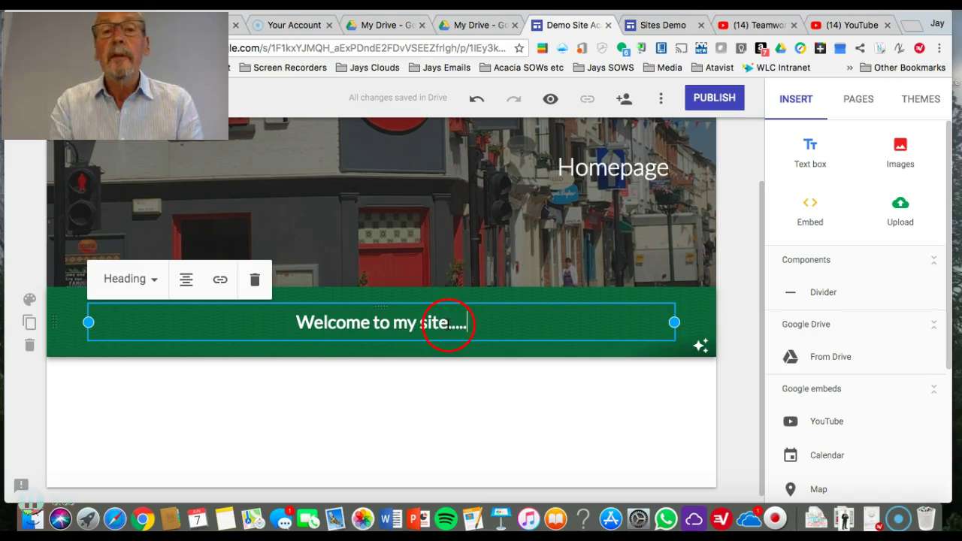
{"action": "left_click", "coordinate": [220, 278]}
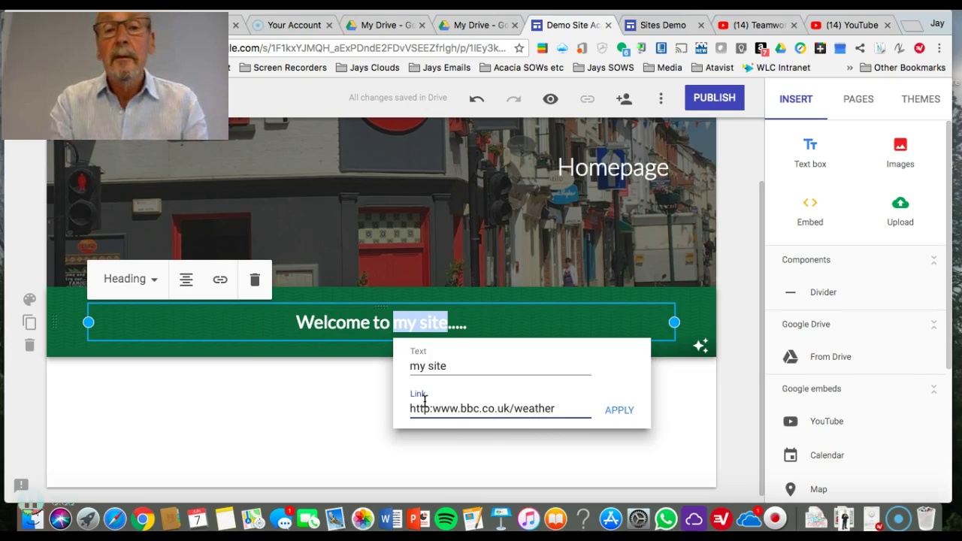
{"action": "left_click", "coordinate": [620, 410]}
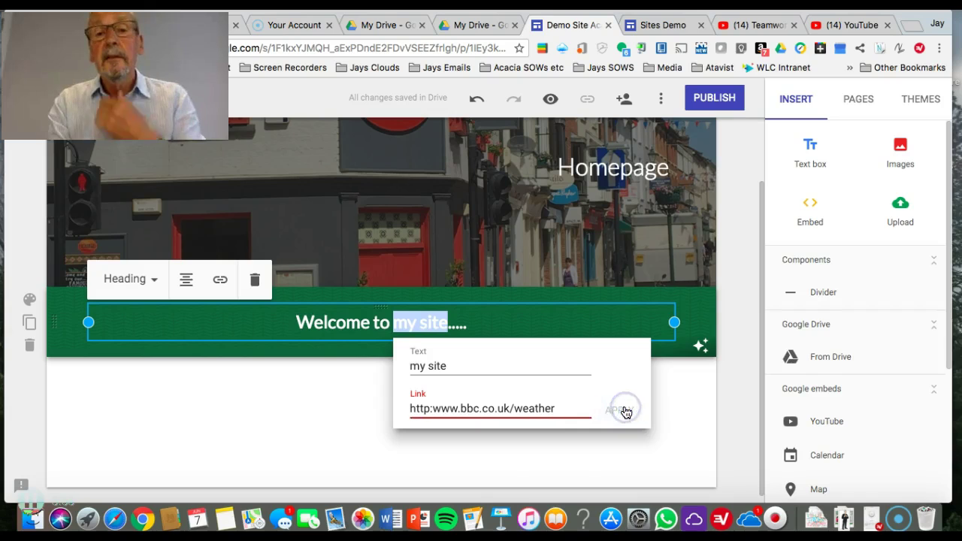
{"action": "left_click", "coordinate": [627, 411]}
{"action": "left_click", "coordinate": [455, 419]}
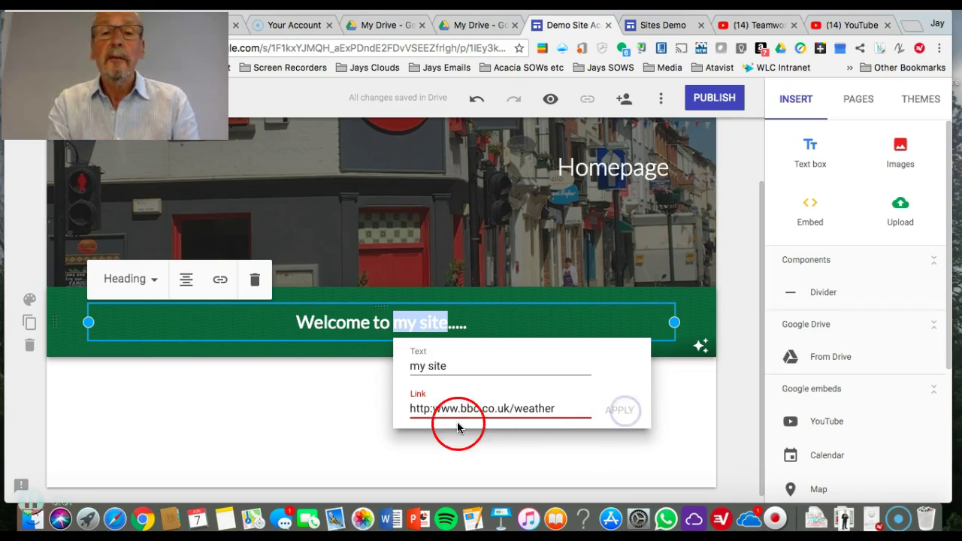
{"action": "left_click", "coordinate": [554, 408]}
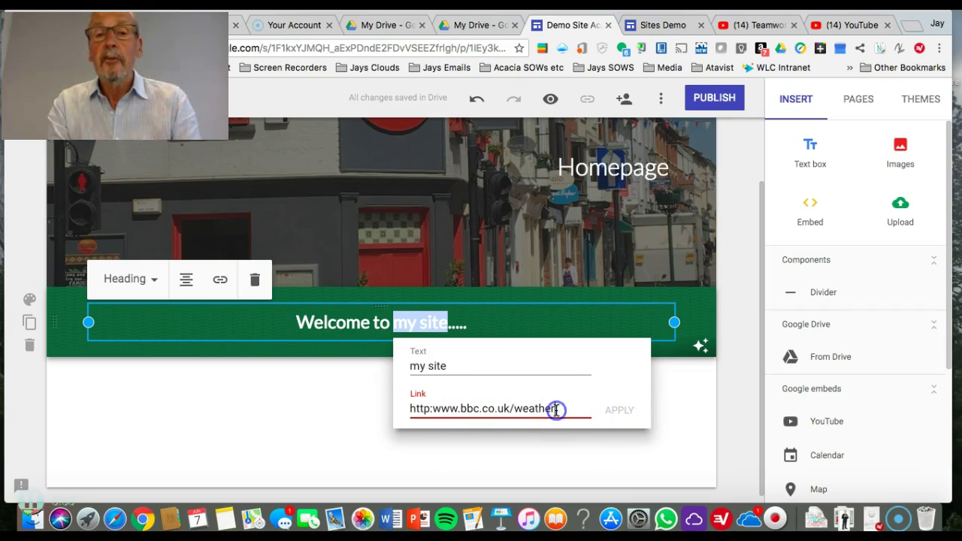
{"action": "left_click_drag", "start_coordinate": [551, 410], "coordinate": [376, 411]}
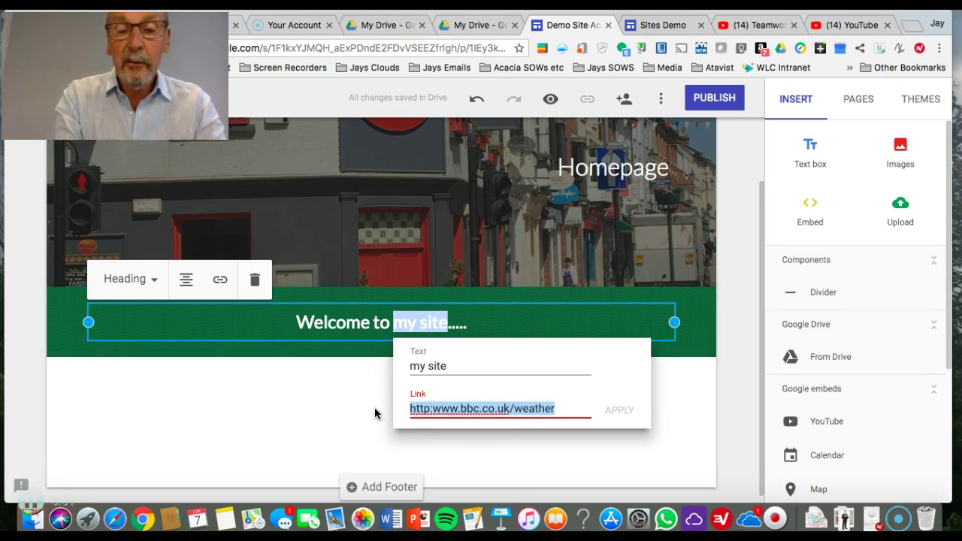
{"action": "type", "text": "h"}
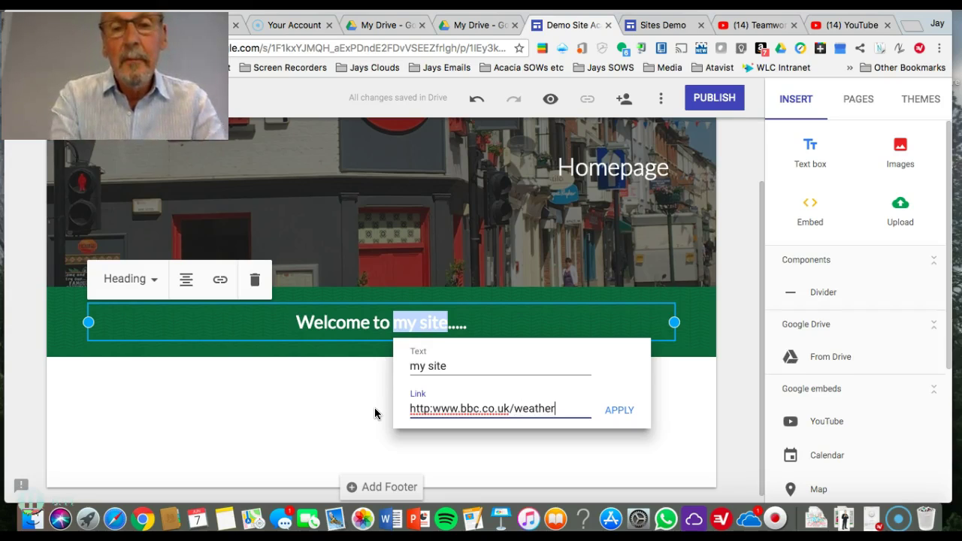
{"action": "left_click", "coordinate": [620, 412]}
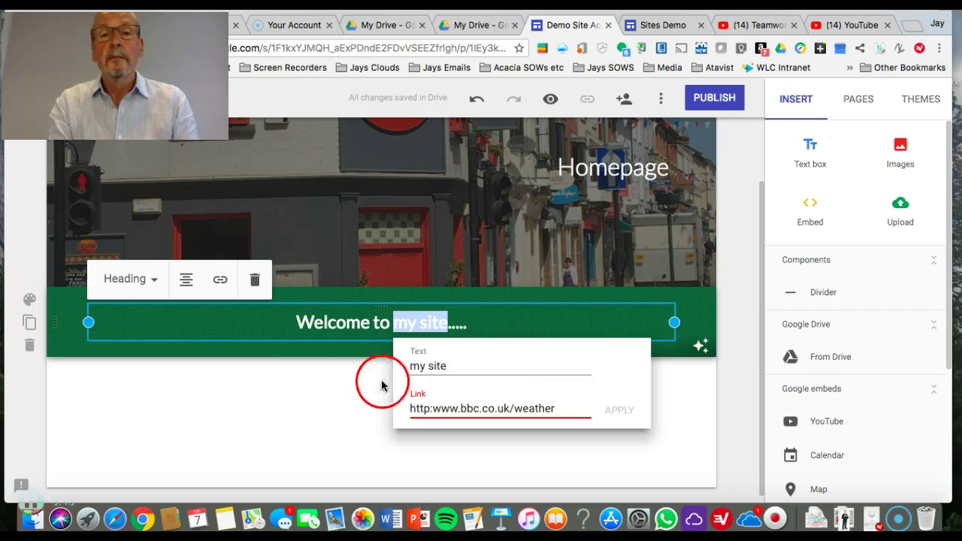
{"action": "left_click", "coordinate": [354, 387]}
{"action": "left_click", "coordinate": [459, 319]}
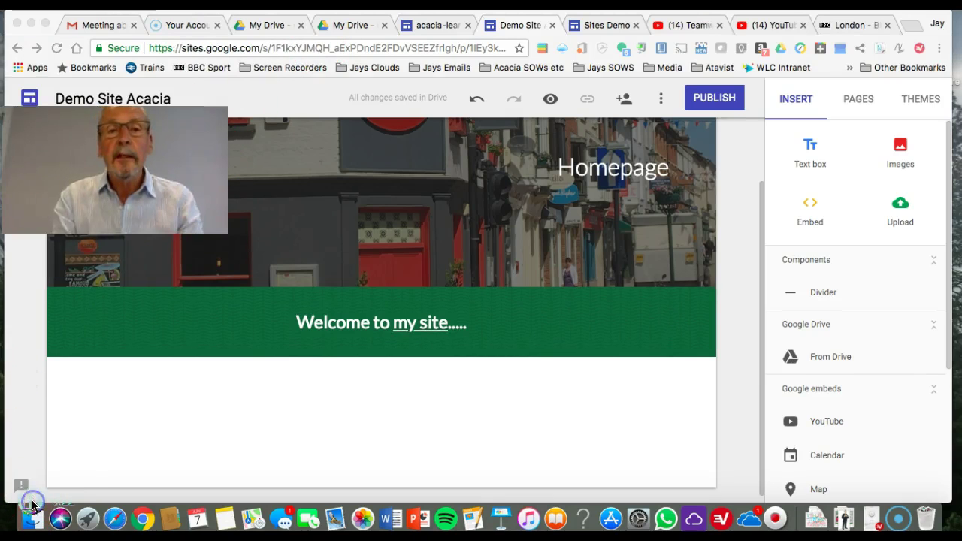
Check the web address attached to the linked words "my site" in the welcome heading
{"action": "left_click", "coordinate": [399, 372]}
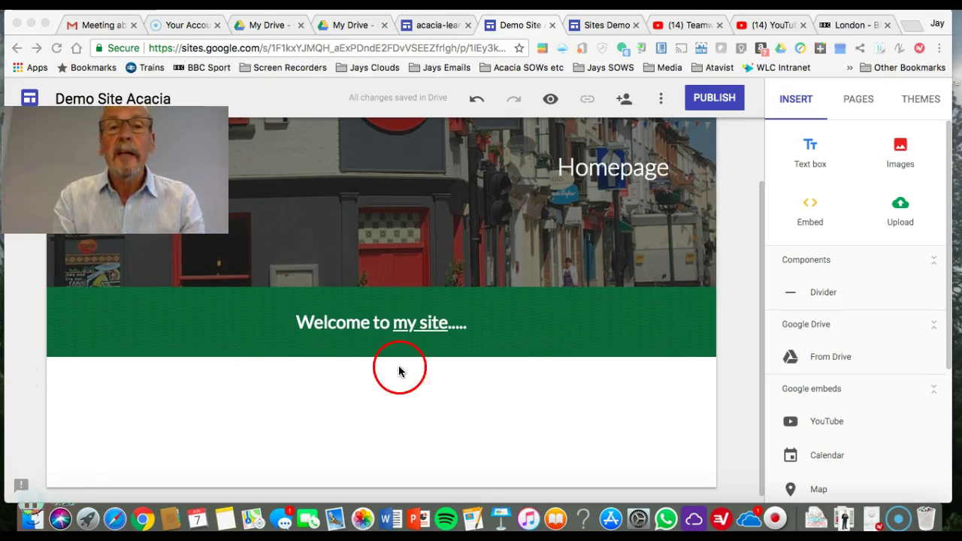
{"action": "left_click", "coordinate": [414, 332]}
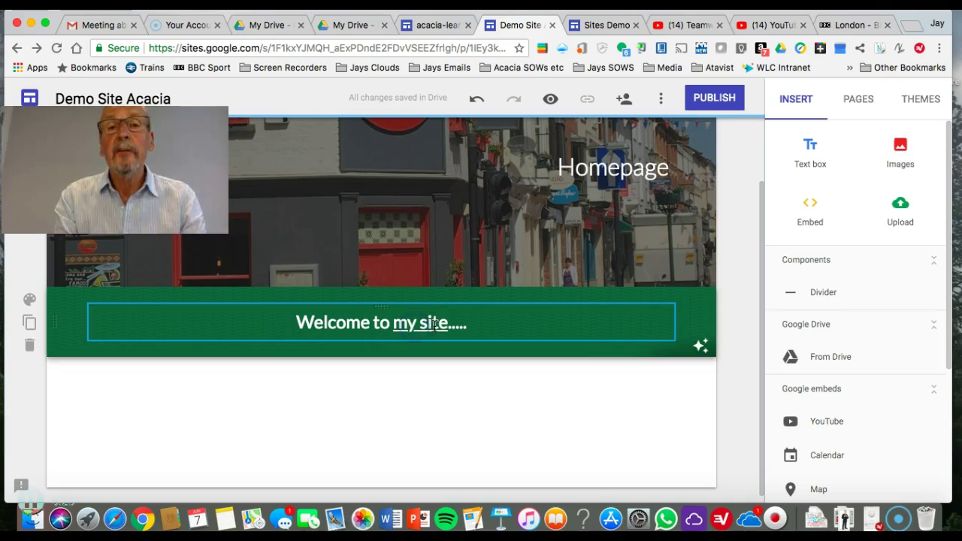
{"action": "left_click", "coordinate": [440, 327]}
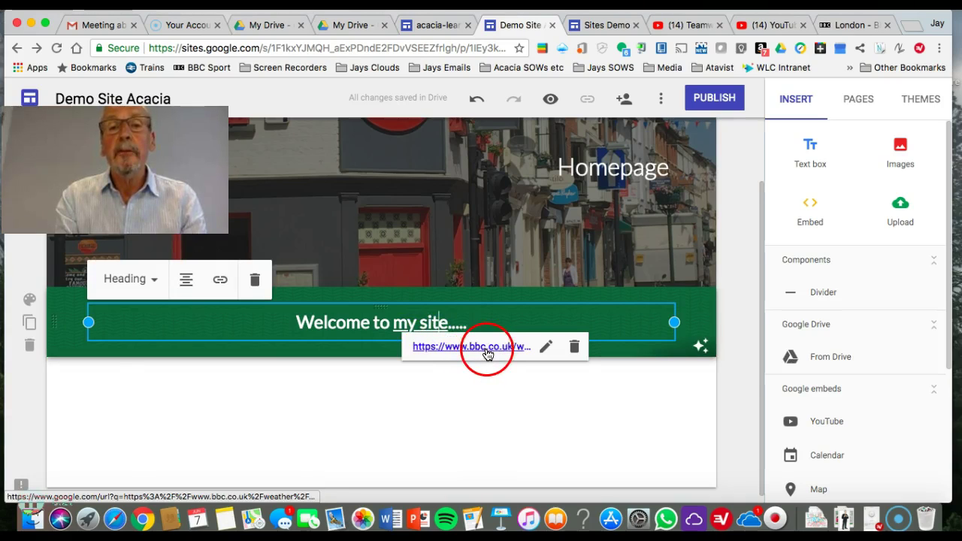
{"action": "left_click", "coordinate": [421, 393]}
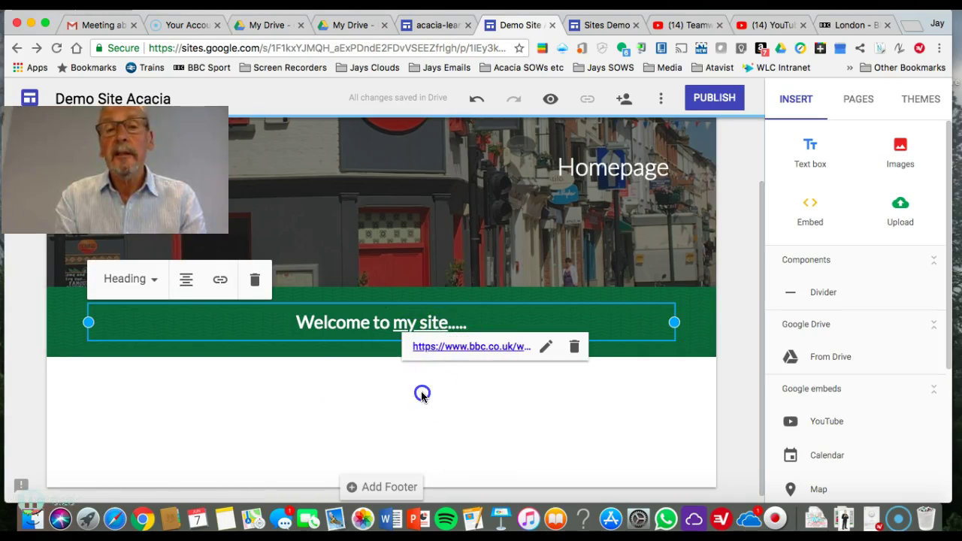